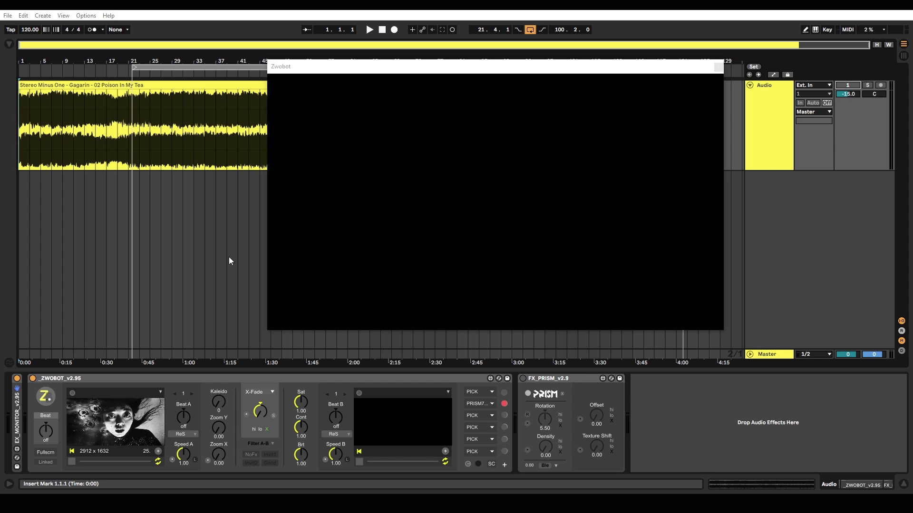
- Start playback of the arrangement and turn on the FX_PRISM device
left_click(566, 383)
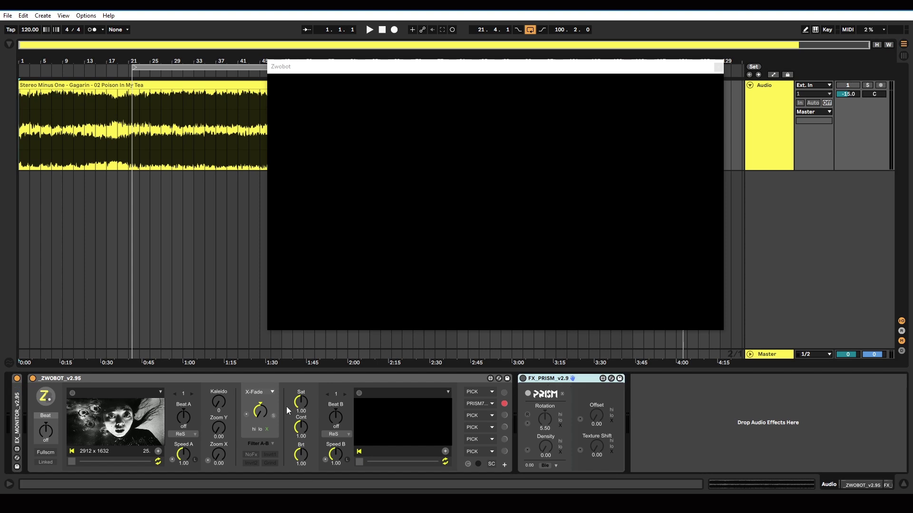
left_click(369, 30)
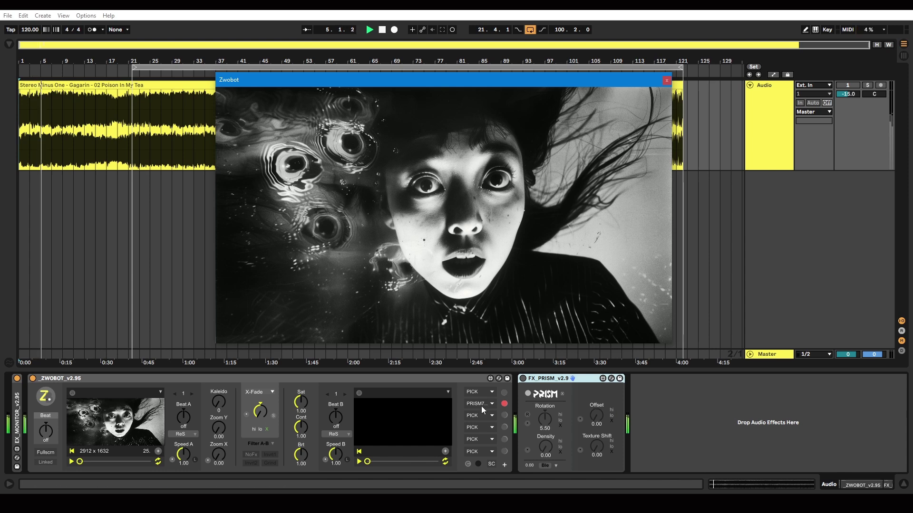
left_click(523, 379)
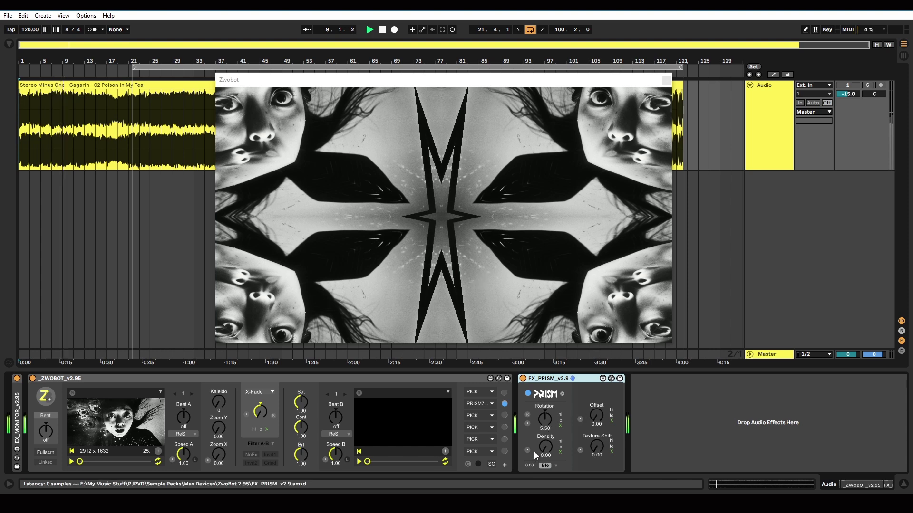
- Sweep the PRISM Rotation down to 0.00 and up to 11.00 to try its effect on the image
left_click_drag(543, 419, 544, 402)
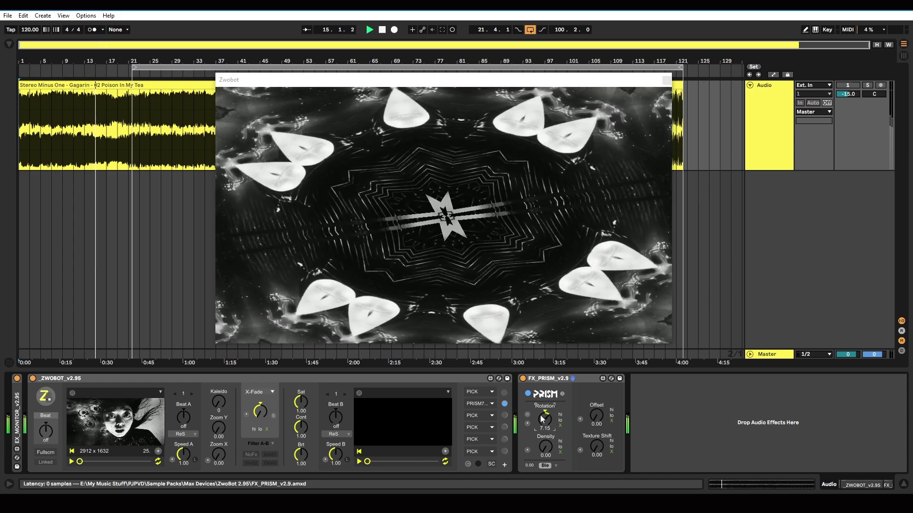
left_click_drag(543, 418, 545, 388)
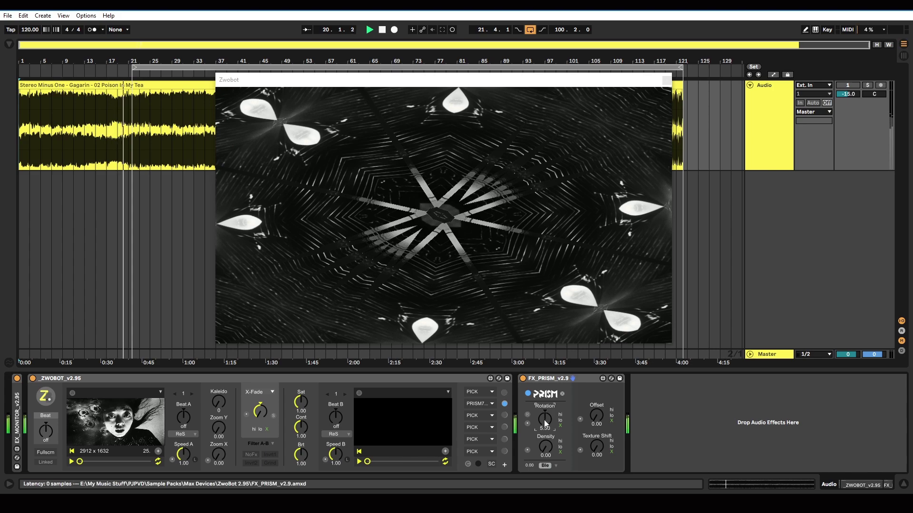
left_click_drag(544, 421, 544, 412)
left_click(528, 415)
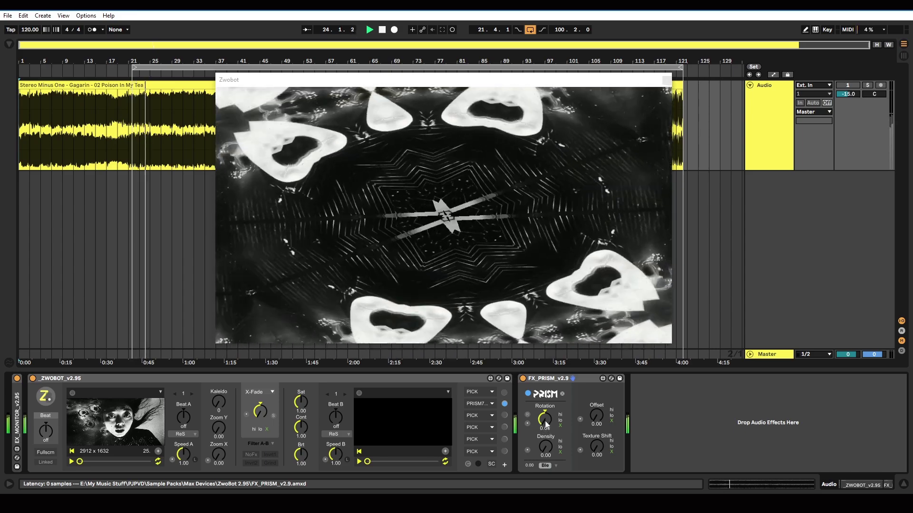
left_click_drag(541, 422, 541, 381)
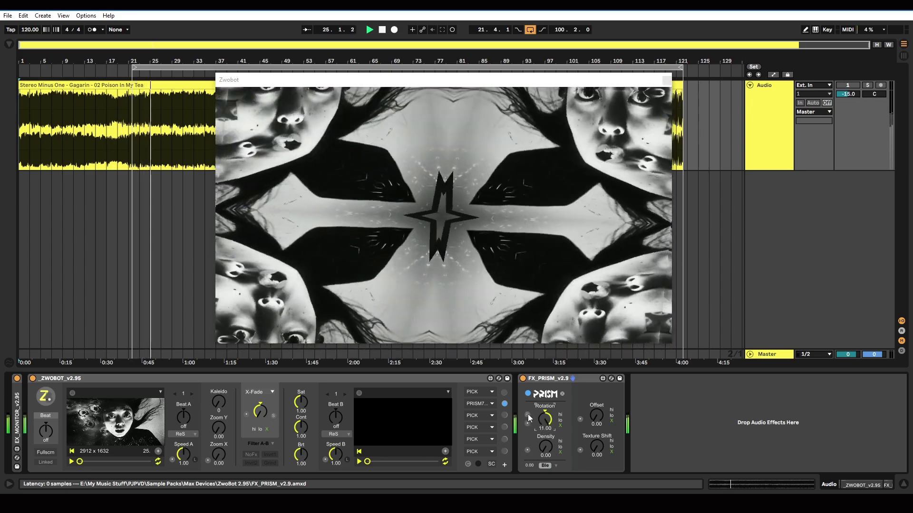
- Reset the PRISM Rotation to 5.50 after varying it around the middle of its range
left_click(527, 415)
left_click_drag(536, 423, 543, 419)
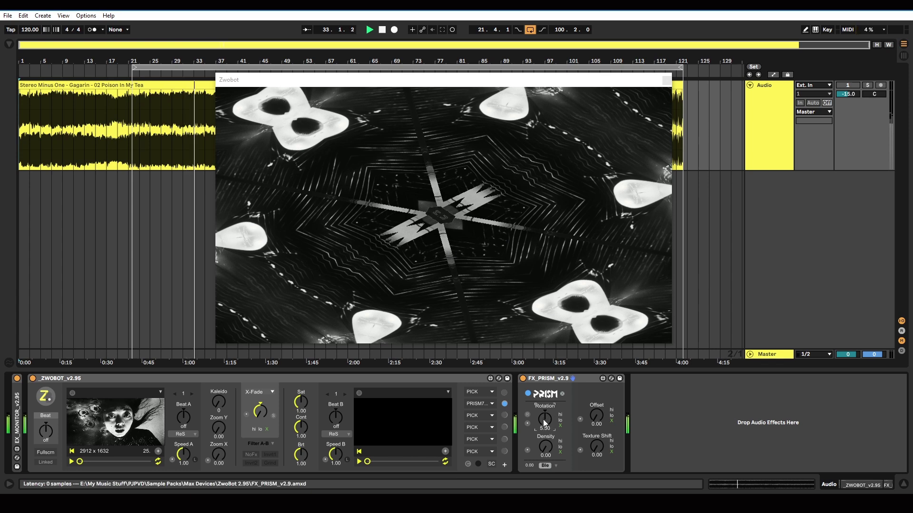
left_click_drag(543, 419, 543, 416)
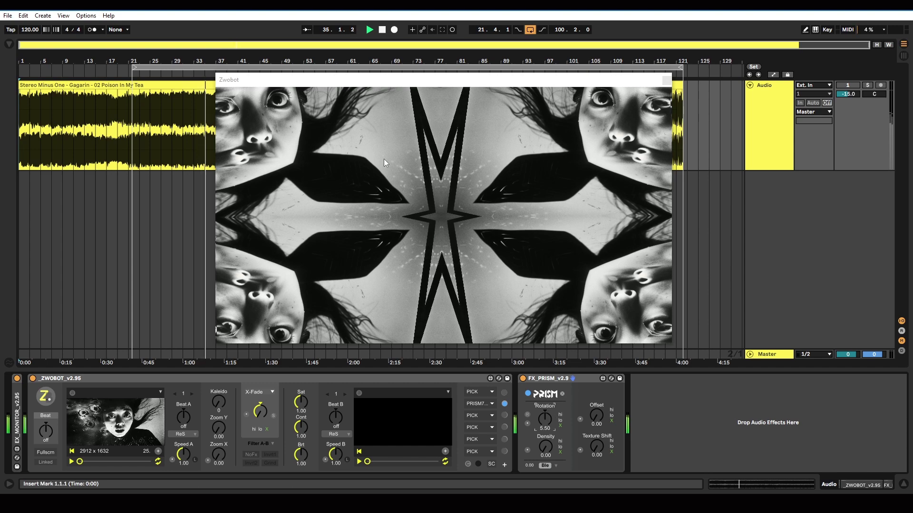
left_click_drag(542, 419, 547, 421)
double_click(546, 422)
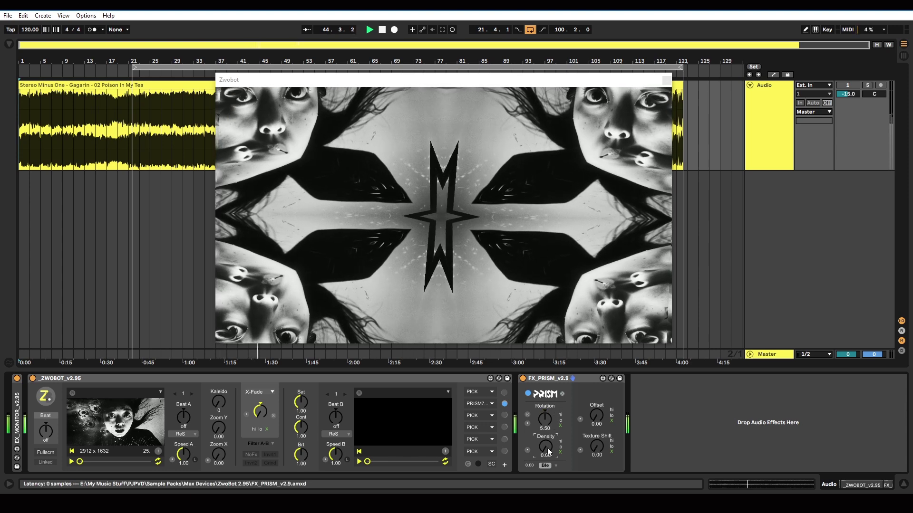
- Try the PRISM Density at 11.00 and bring it back to 0.00
left_click_drag(547, 448, 546, 383)
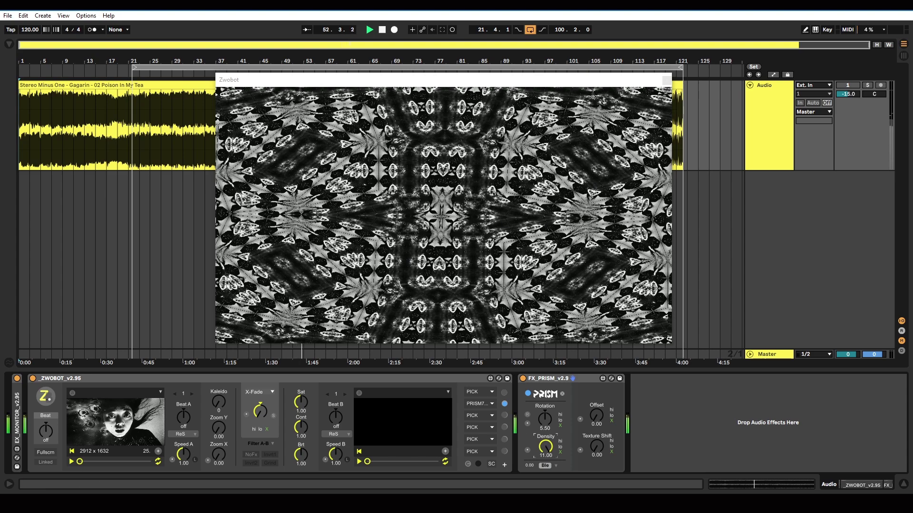
left_click_drag(545, 447, 546, 468)
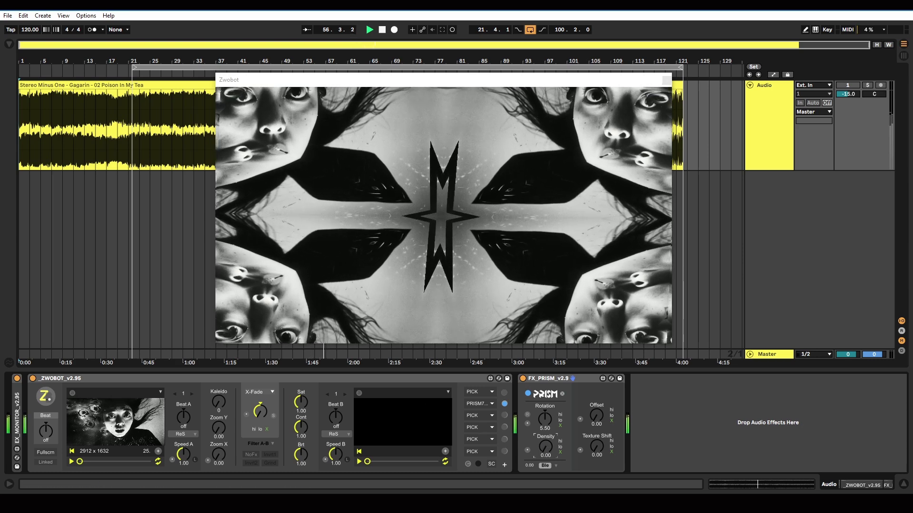
left_click_drag(545, 447, 546, 421)
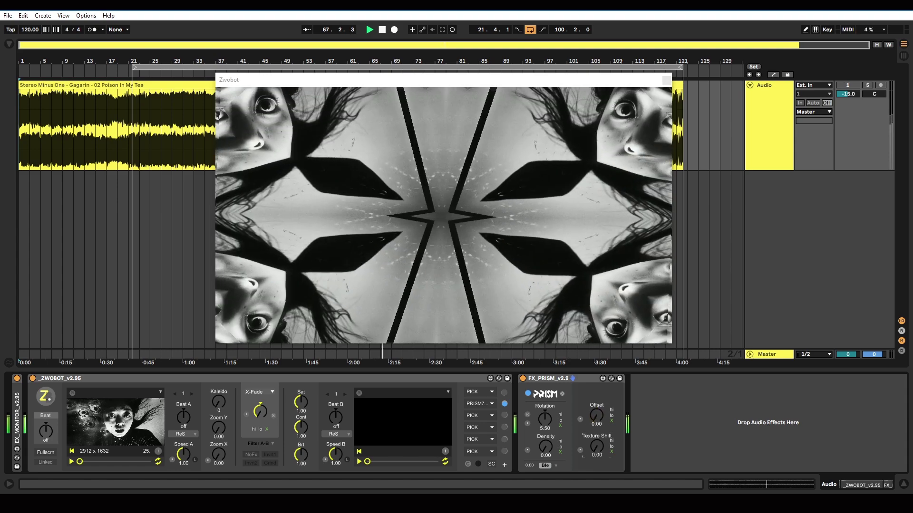
- Try the PRISM Texture Shift at 9.53 and 6.93, ending at 7.80
left_click_drag(597, 455, 584, 434)
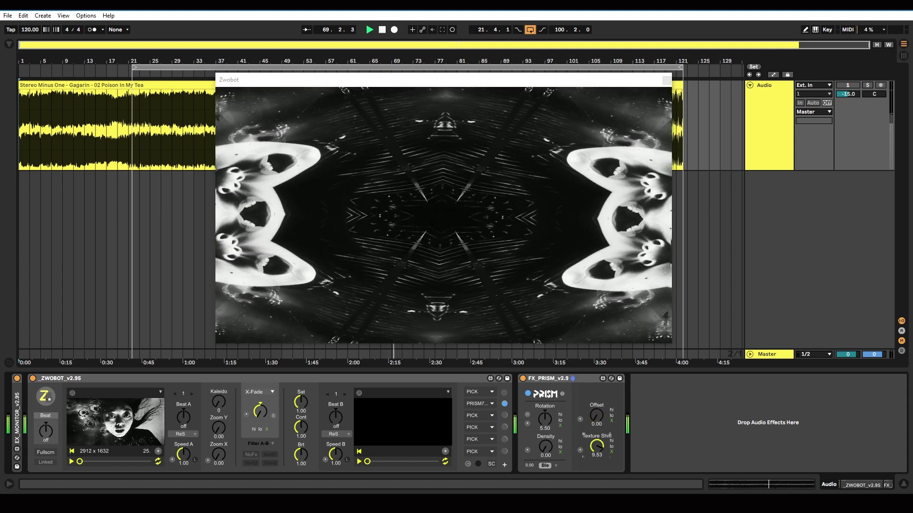
left_click_drag(597, 447, 595, 413)
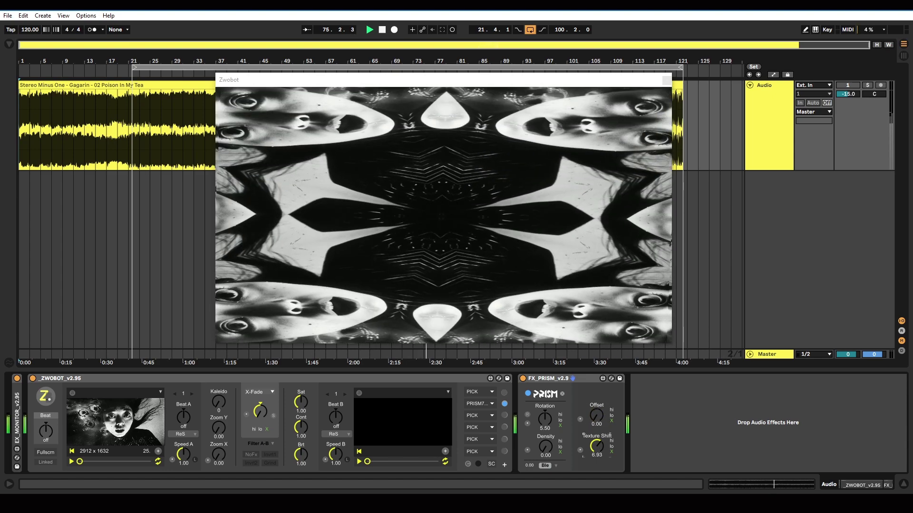
left_click_drag(596, 446, 596, 450)
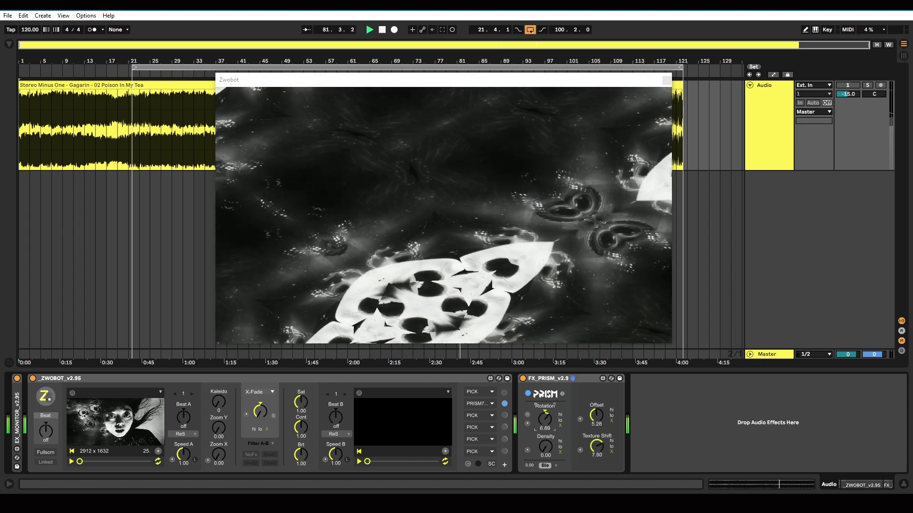
- Set the PRISM Rotation to 6.54 and lower the Offset to 2.17
left_click_drag(542, 416, 543, 418)
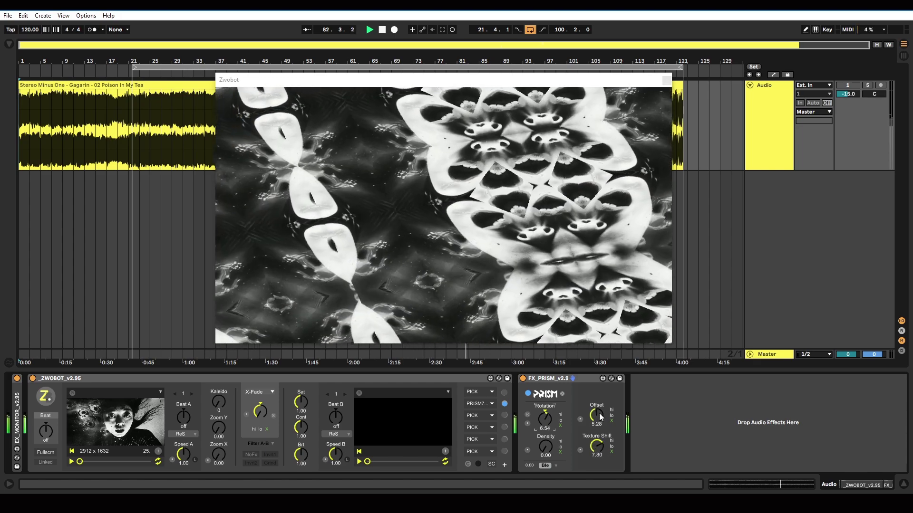
left_click_drag(599, 412, 599, 445)
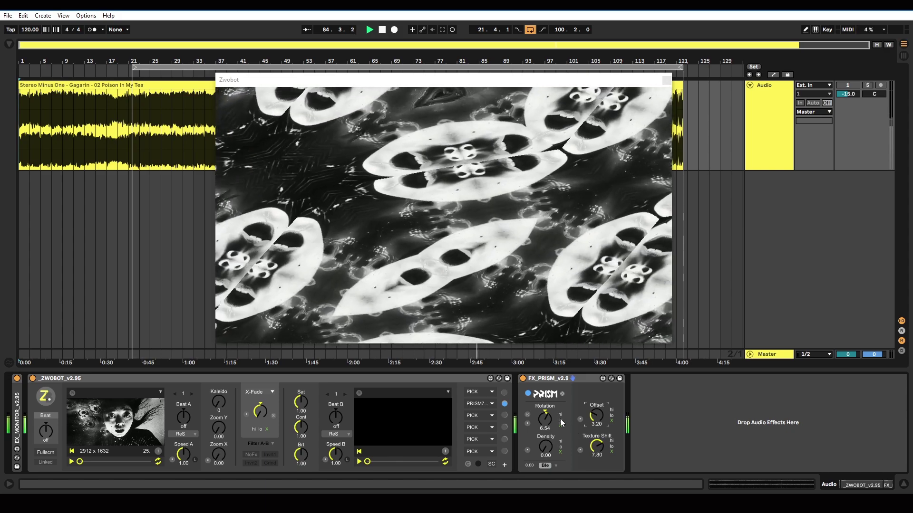
left_click_drag(597, 417, 599, 509)
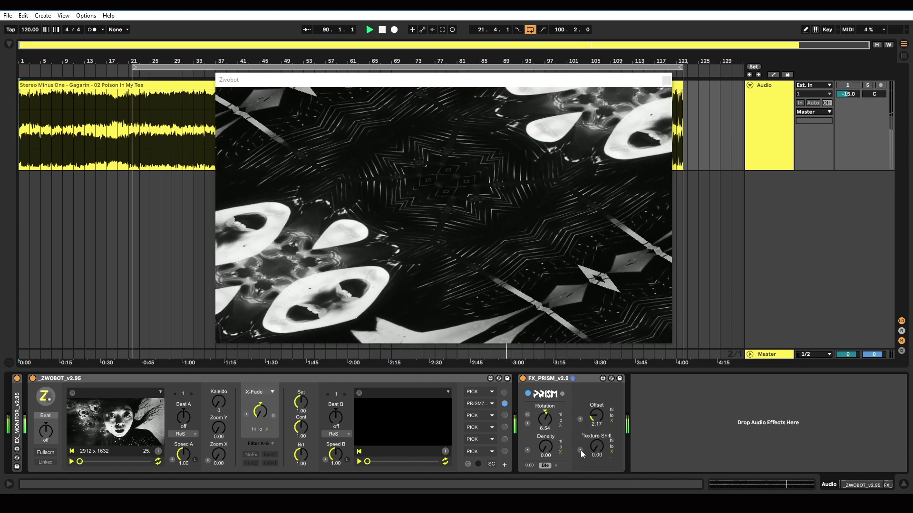
- Enable beat modulation for the PRISM Texture Shift with the ZWOBOT Beat set to 1n
left_click(580, 450)
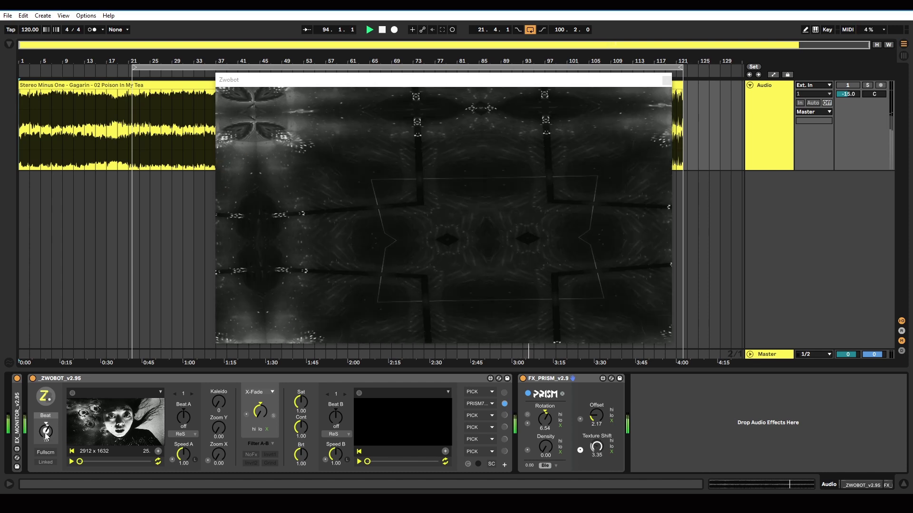
mouse_move(599, 449)
left_mouse_down()
mouse_move(592, 406)
mouse_move(597, 440)
left_mouse_up()
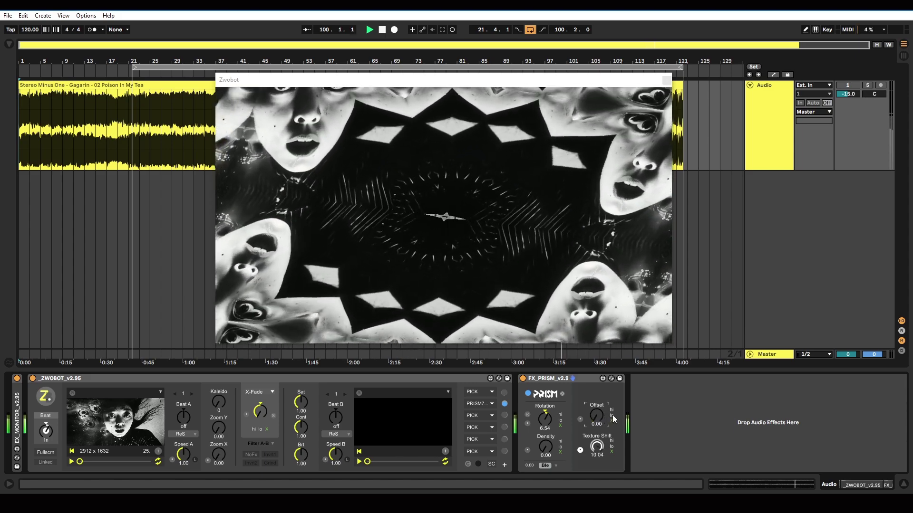
- Make the PRISM Offset react to low audio frequencies and set the Rotation to 6.19
left_click(612, 415)
left_click_drag(597, 415, 596, 402)
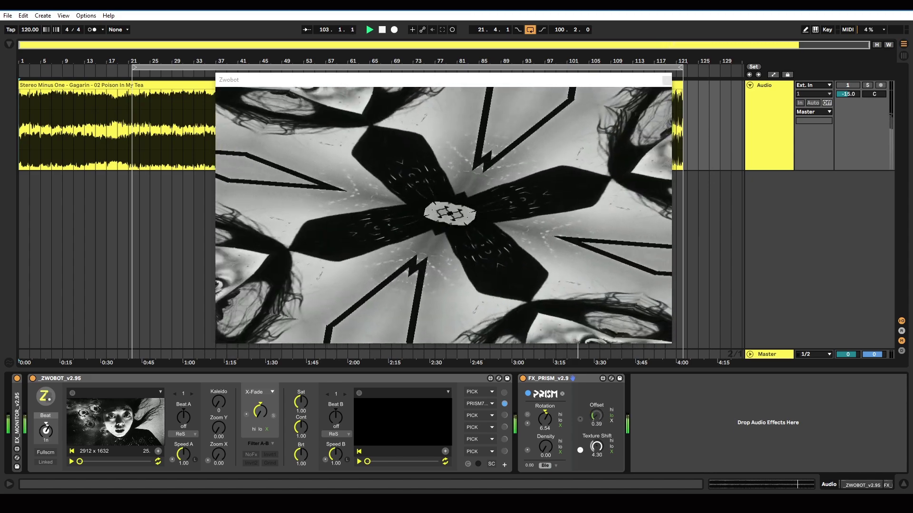
left_click_drag(545, 423, 545, 420)
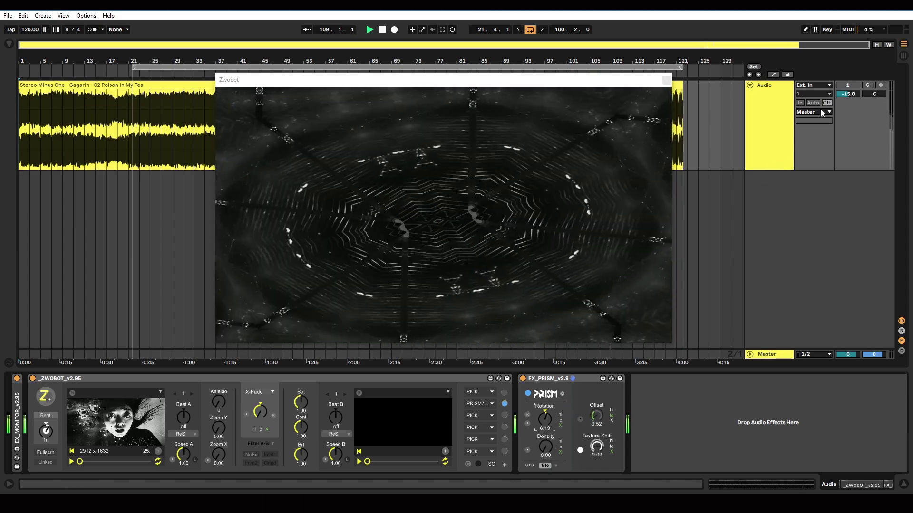
- Activate the Audio track and set the PRISM Offset to 11.00 and Texture Shift to 3.12
left_click(853, 87)
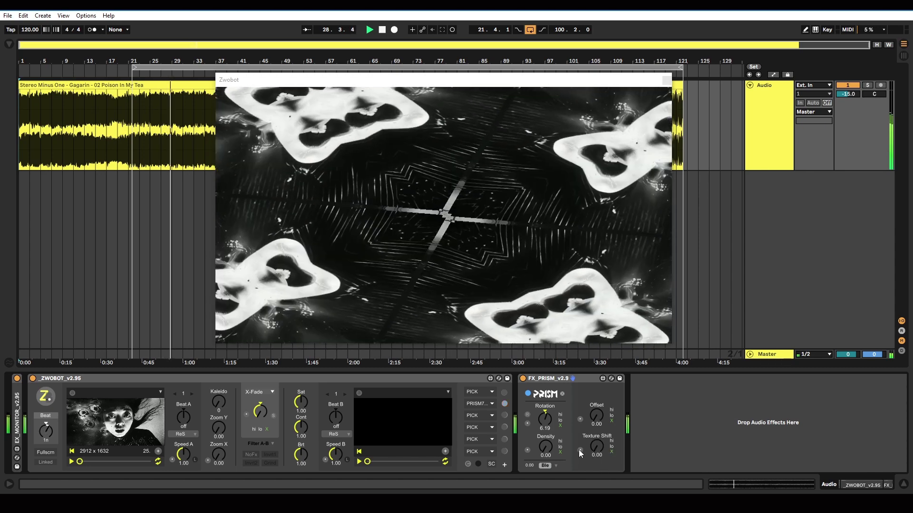
left_click_drag(598, 416, 598, 386)
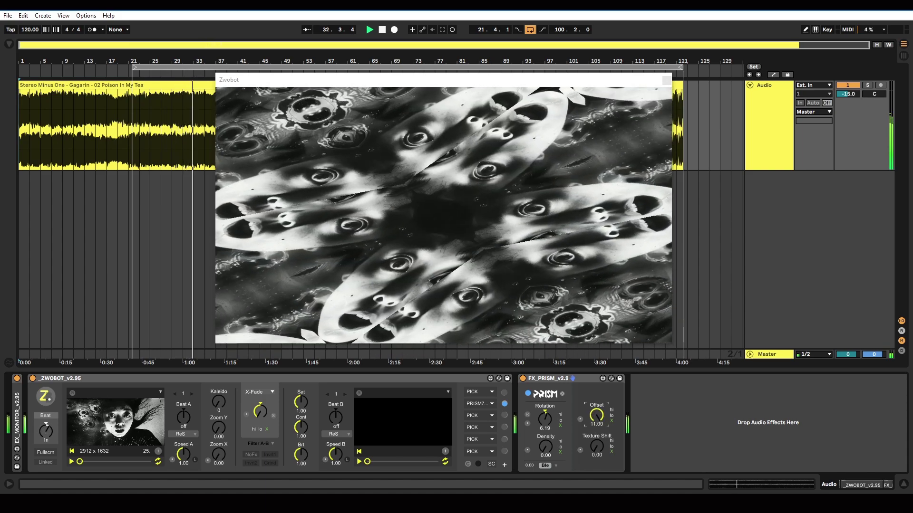
left_click(596, 448)
left_click_drag(595, 448, 596, 440)
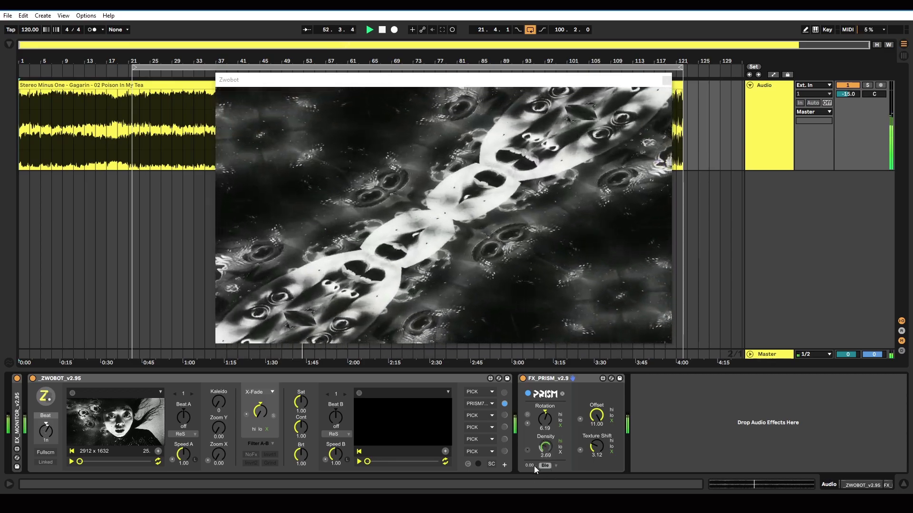
- Try the PRISM blend amount and step the blend mode from Overlay through Pin to Alpha
left_click_drag(534, 466, 551, 443)
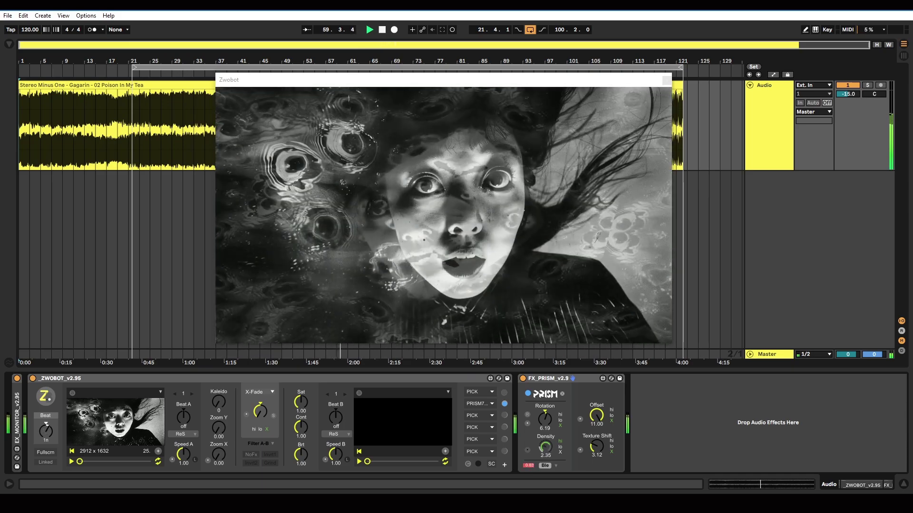
left_click(550, 466)
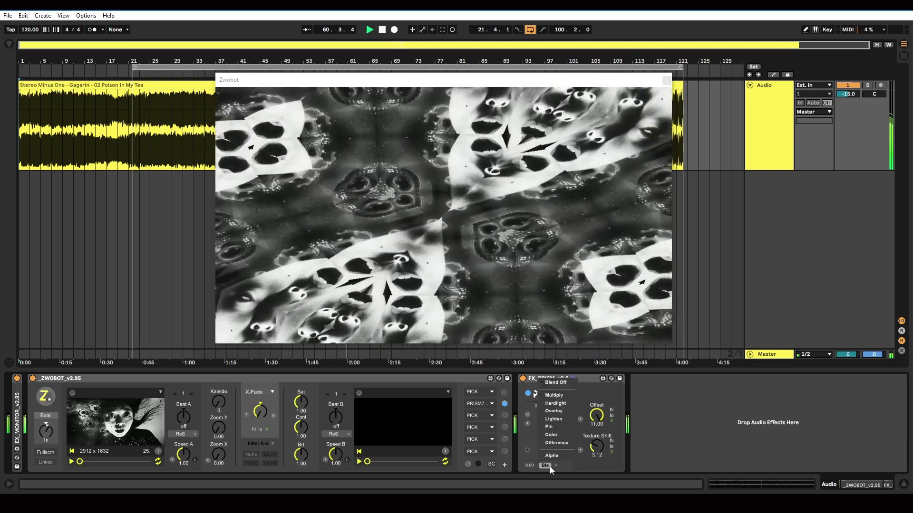
left_click(555, 415)
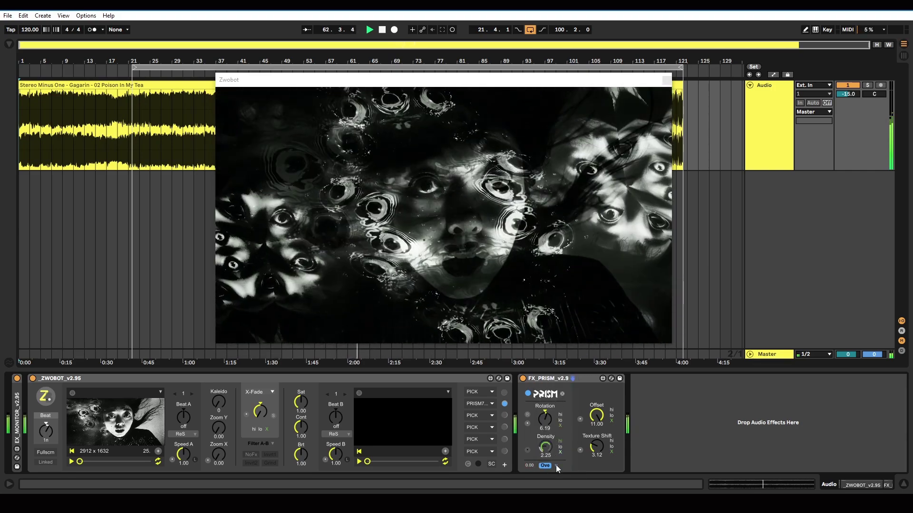
key("Down")
key("Down")
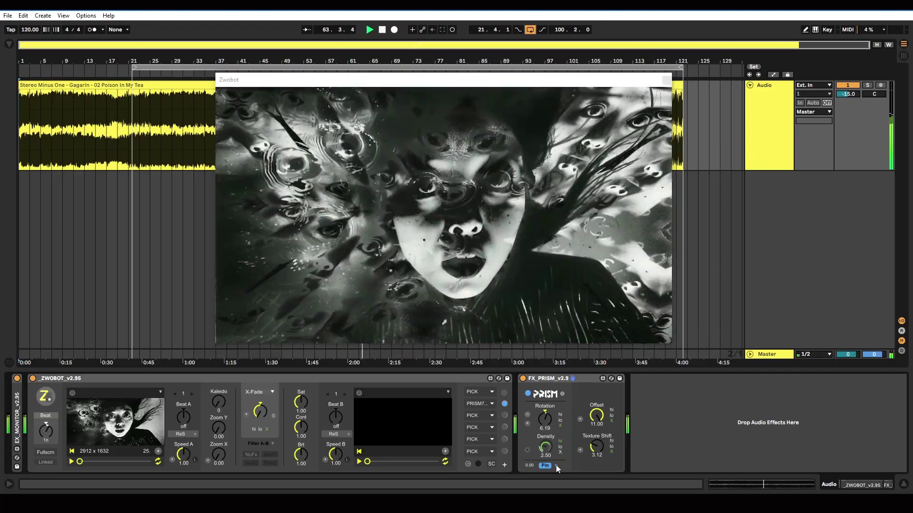
key("Down")
scroll(556, 465, "down", 1)
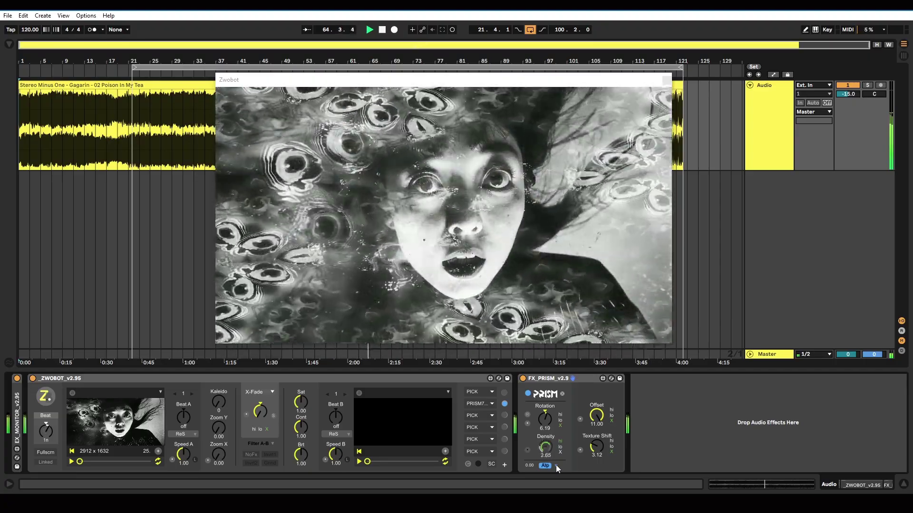